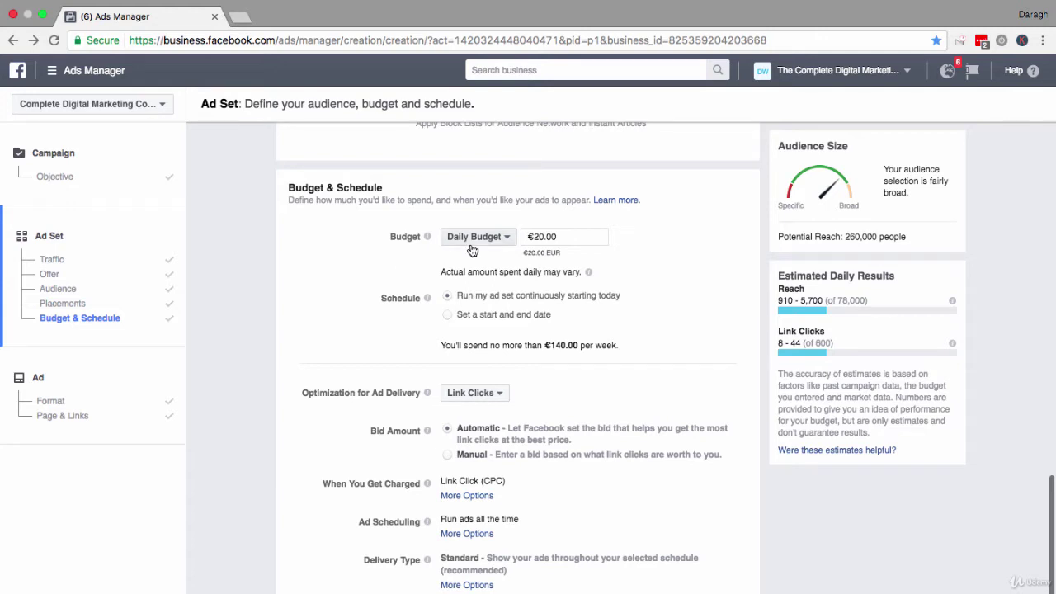
- Try a daily budget of €1.00 for the ad set
{"action": "left_click", "coordinate": [574, 236]}
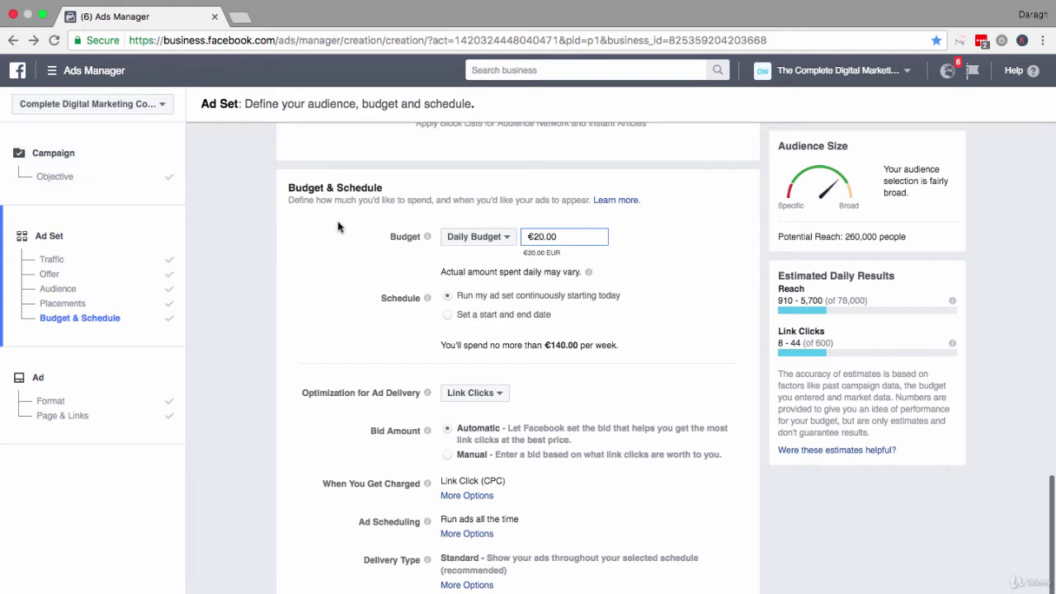
{"action": "key", "text": "BackSpace"}
{"action": "key", "text": "BackSpace"}
{"action": "type", "text": "1"}
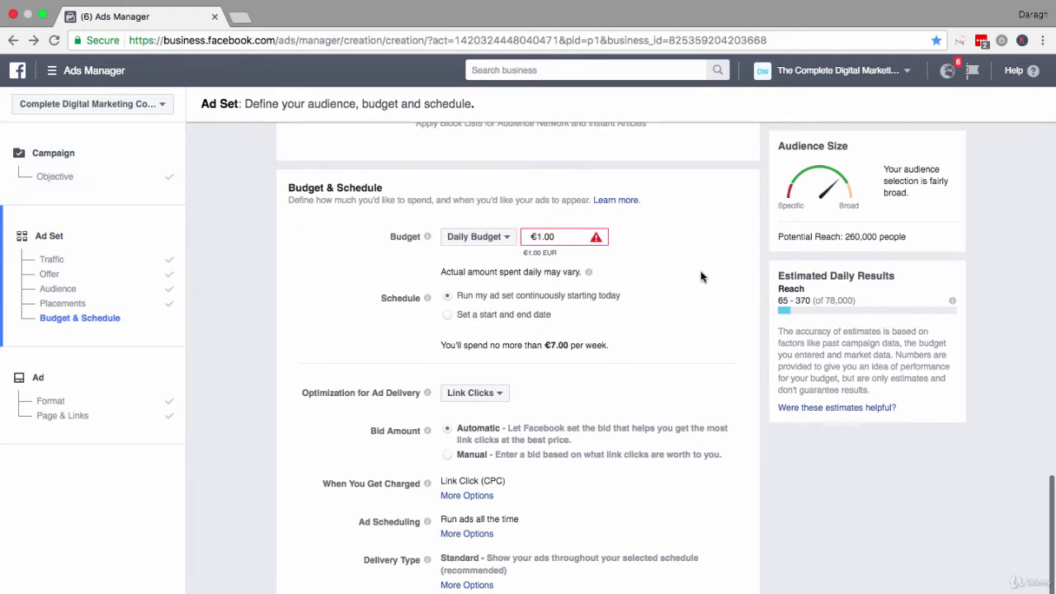
{"action": "mouse_move", "coordinate": [597, 240]}
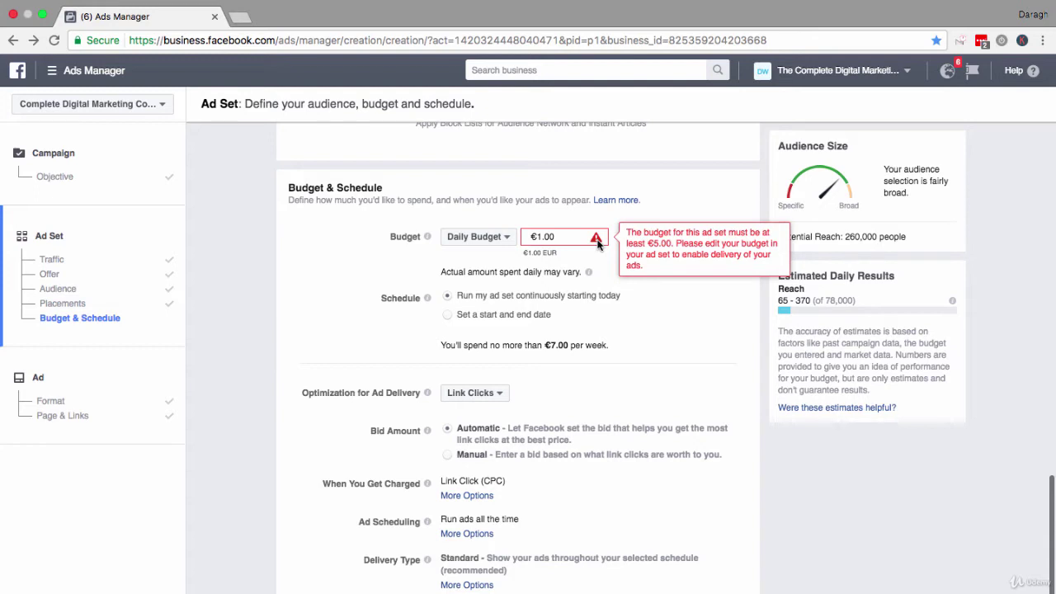
- Set the ad set's daily budget to €10.00
{"action": "left_click", "coordinate": [544, 236]}
{"action": "key", "text": "BackSpace"}
{"action": "type", "text": "5"}
{"action": "key", "text": "BackSpace"}
{"action": "type", "text": "10"}
{"action": "left_click", "coordinate": [652, 323]}
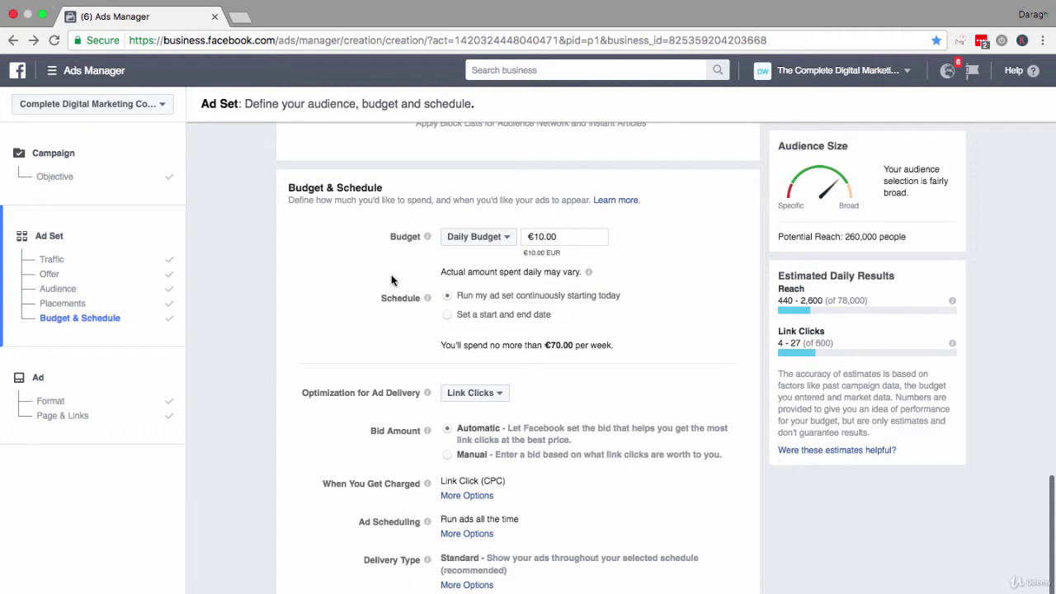
- Schedule the ad set with a start and end date, and set the start date to April 10, 2017
{"action": "scroll", "coordinate": [393, 281], "scroll_direction": "down", "scroll_amount": 1}
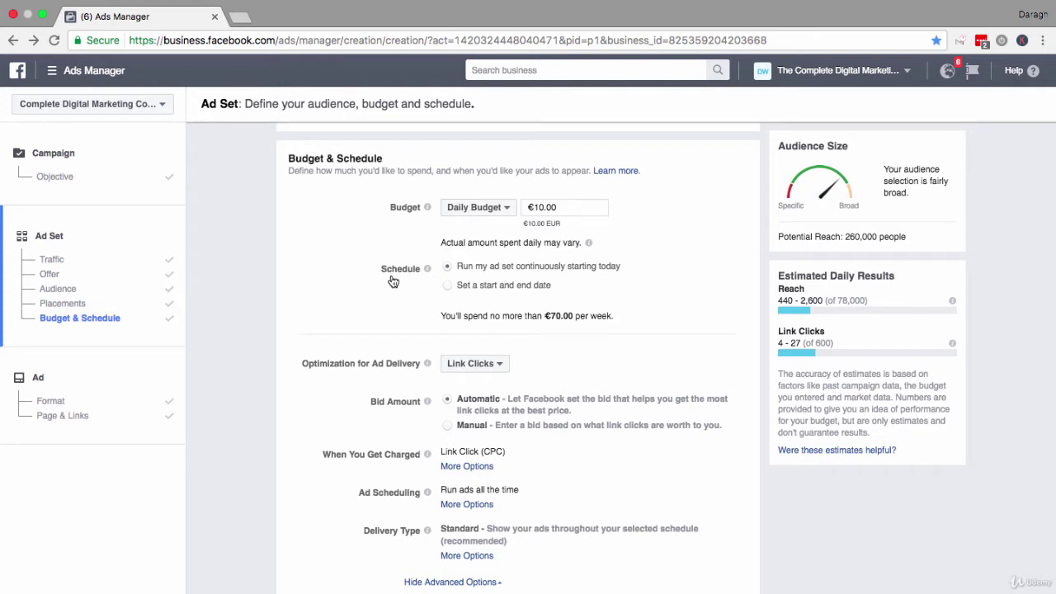
{"action": "left_click", "coordinate": [449, 288]}
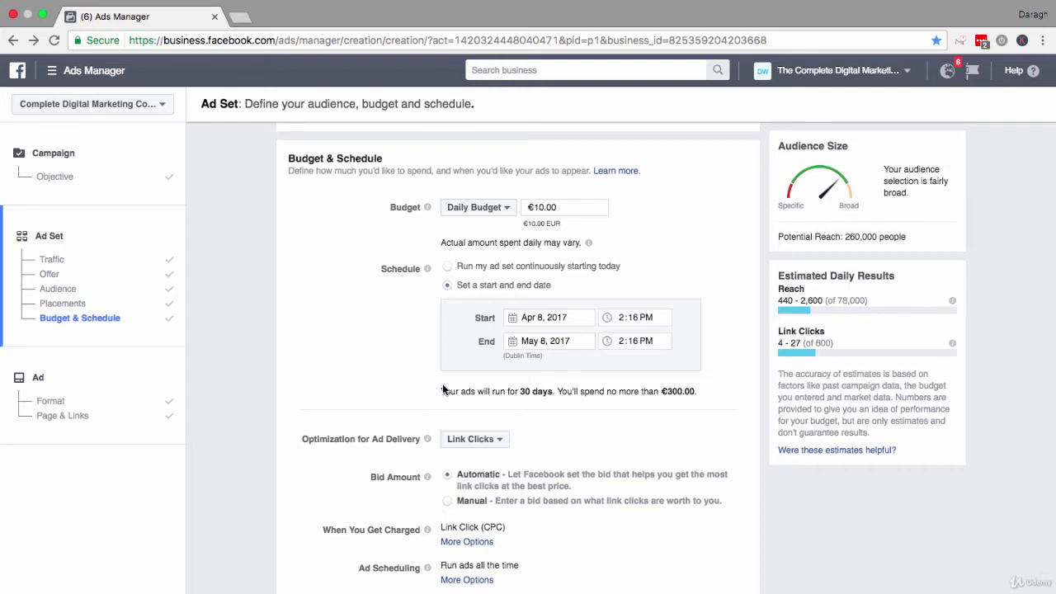
{"action": "left_click_drag", "start_coordinate": [437, 391], "coordinate": [715, 389]}
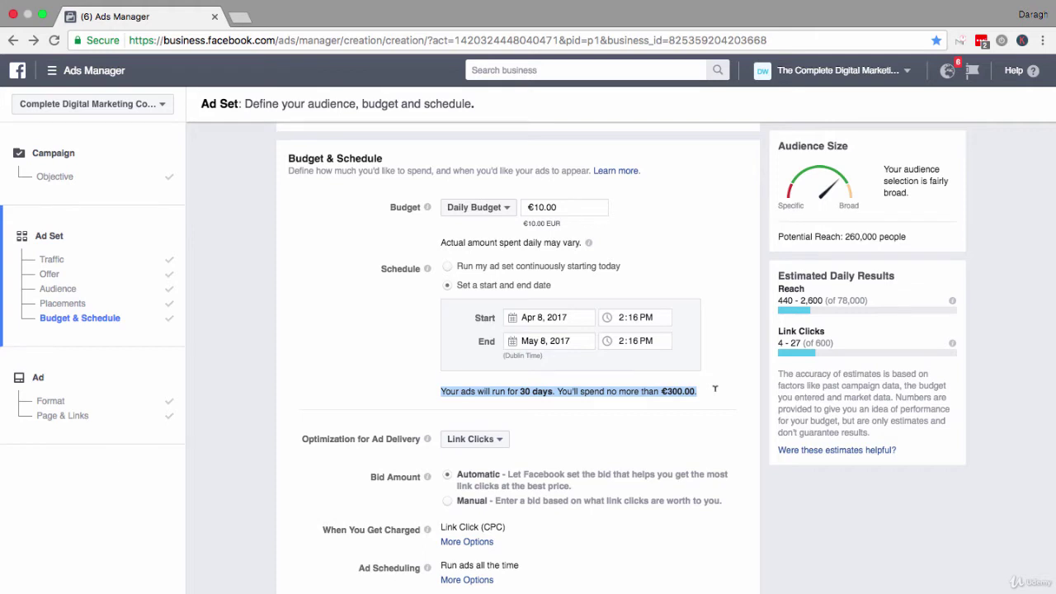
{"action": "left_click", "coordinate": [714, 388]}
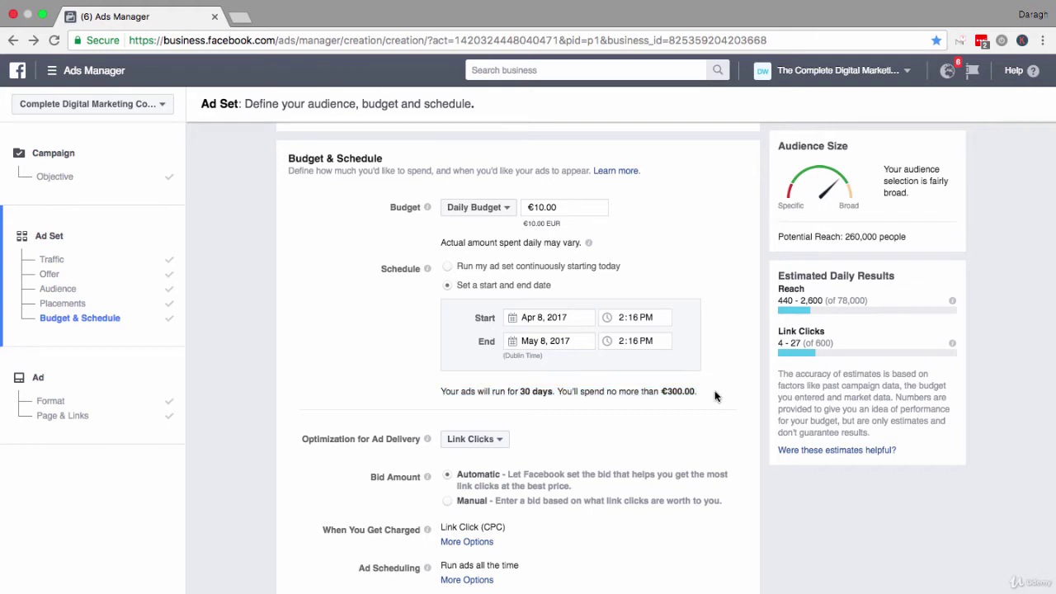
{"action": "left_click", "coordinate": [575, 317]}
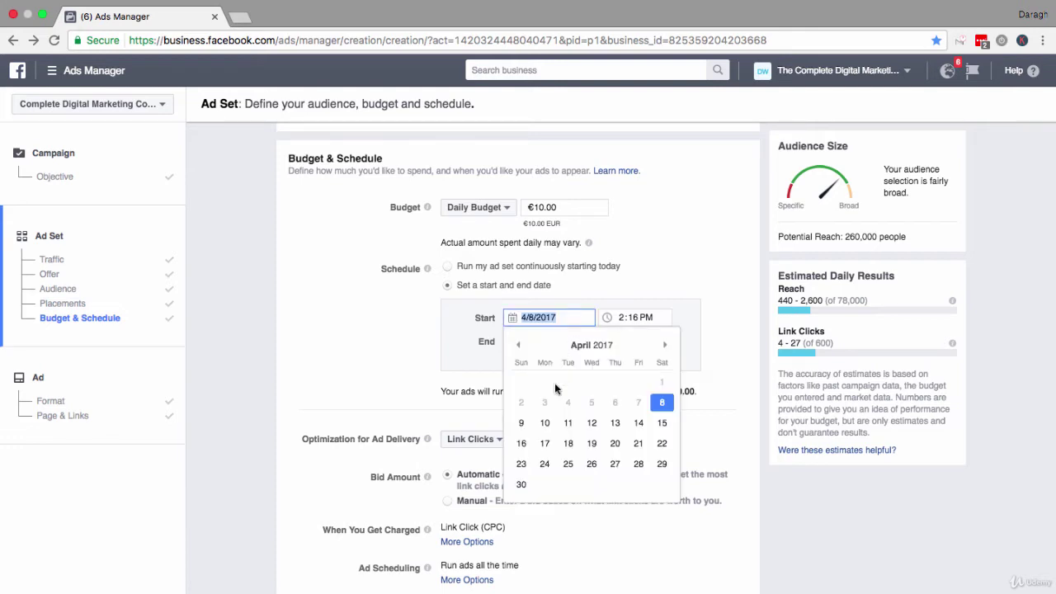
{"action": "left_click", "coordinate": [544, 423]}
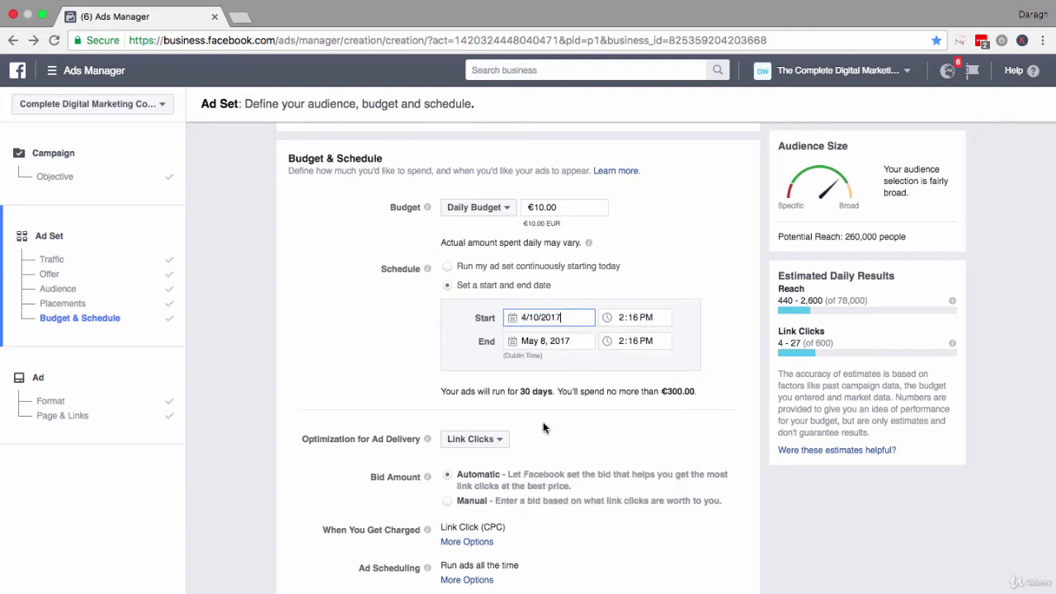
- Try April 20, 2017 as the ad set's end date and check the run-length and spend summary
{"action": "left_click", "coordinate": [576, 339]}
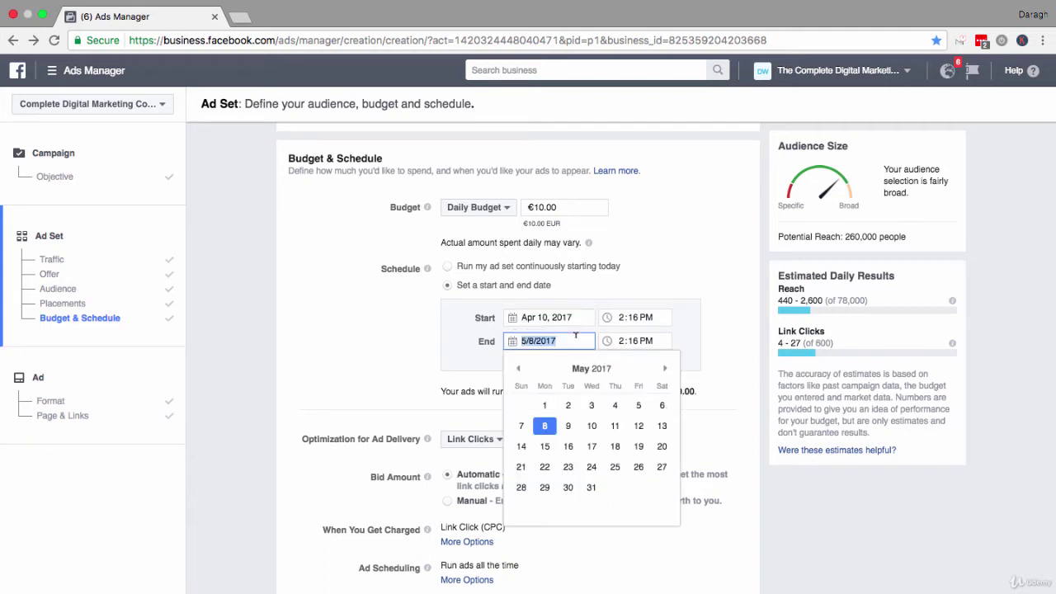
{"action": "left_click", "coordinate": [519, 369]}
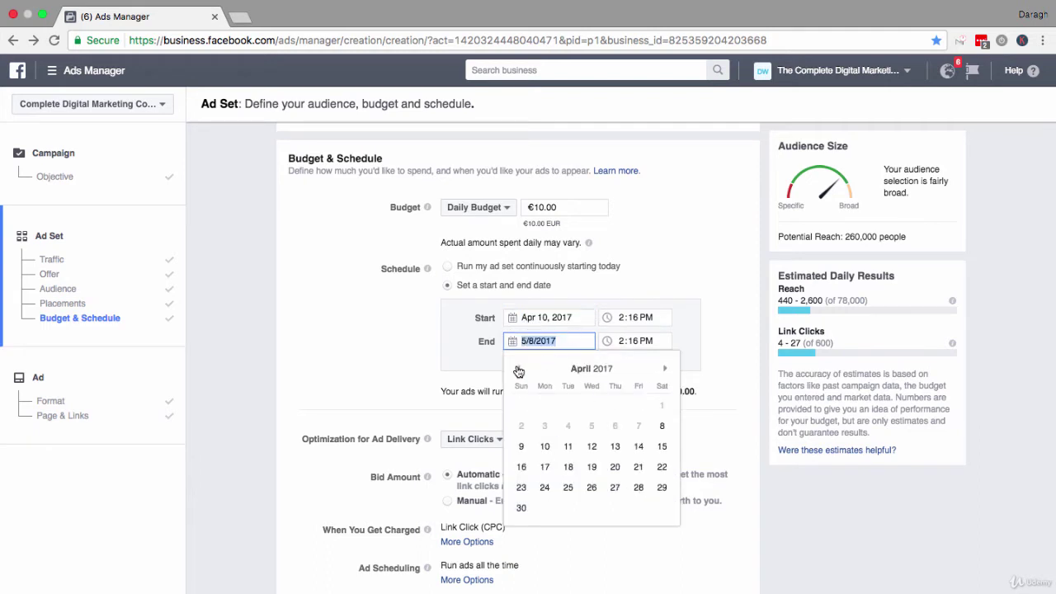
{"action": "left_click", "coordinate": [612, 468]}
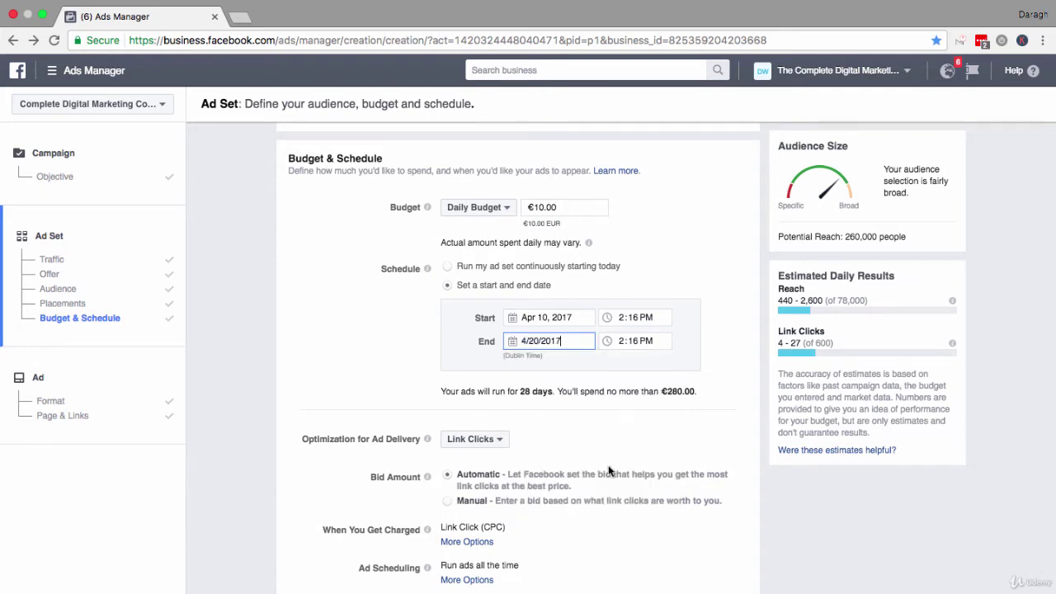
{"action": "left_click", "coordinate": [562, 340]}
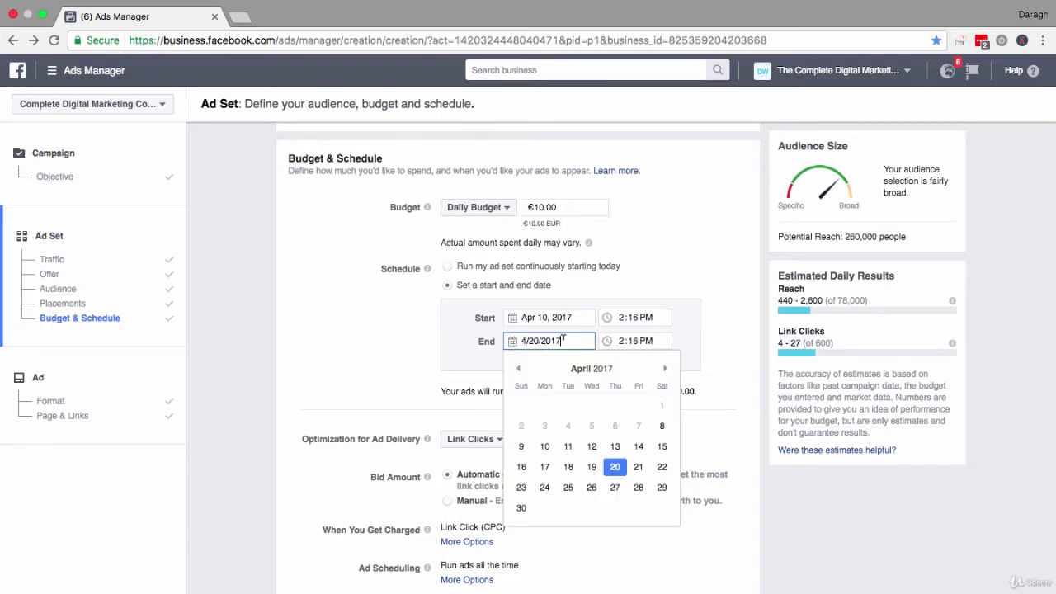
{"action": "left_click_drag", "start_coordinate": [450, 391], "coordinate": [684, 391]}
- Set the ad set's end date to April 13, 2017 and review the resulting duration and maximum spend
{"action": "left_click", "coordinate": [556, 340]}
{"action": "left_click", "coordinate": [614, 447]}
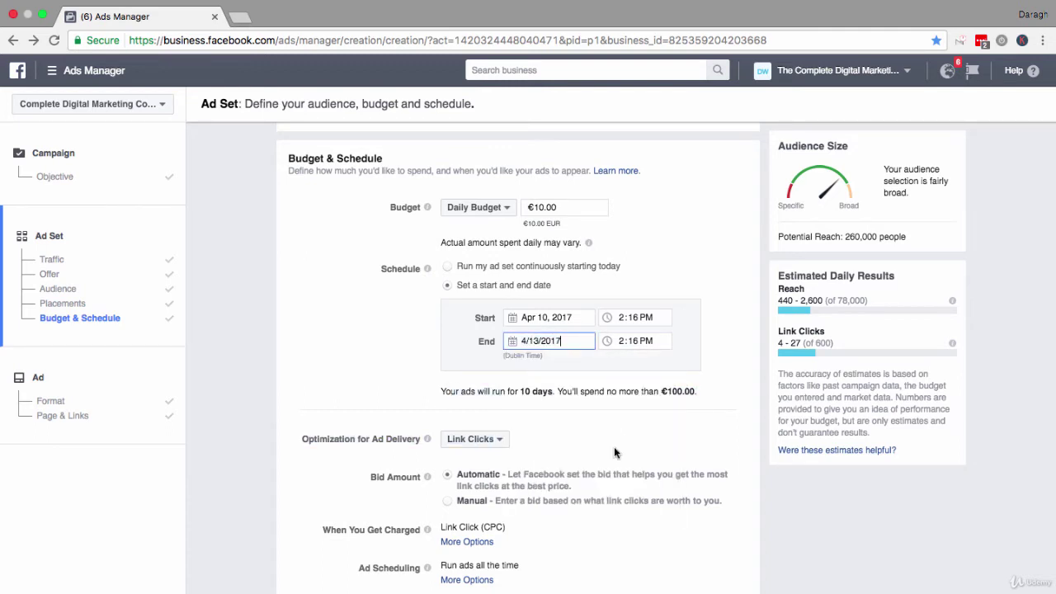
{"action": "left_click", "coordinate": [420, 345]}
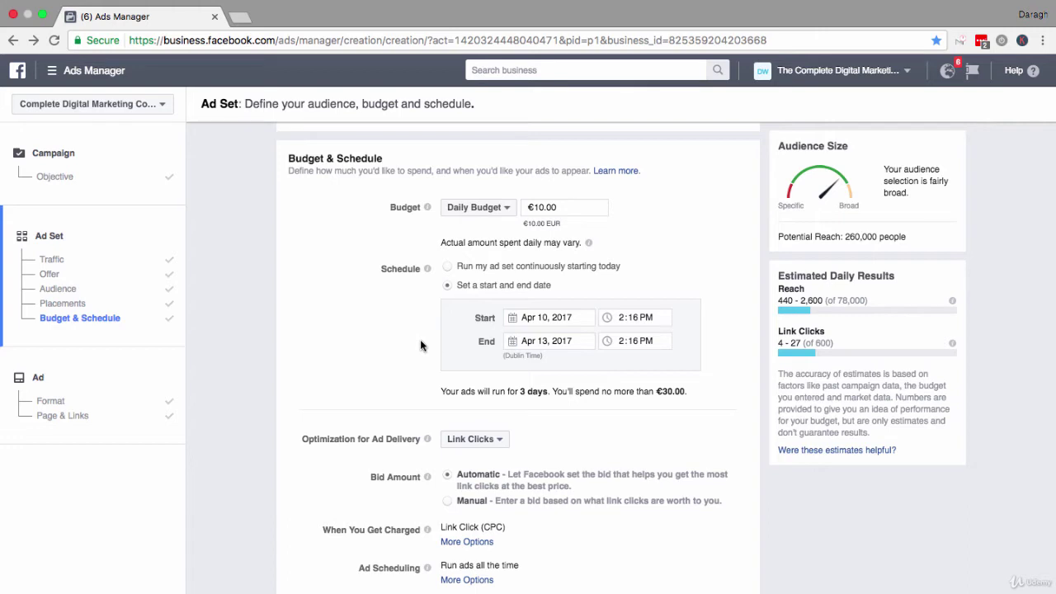
{"action": "left_click_drag", "start_coordinate": [441, 391], "coordinate": [687, 391]}
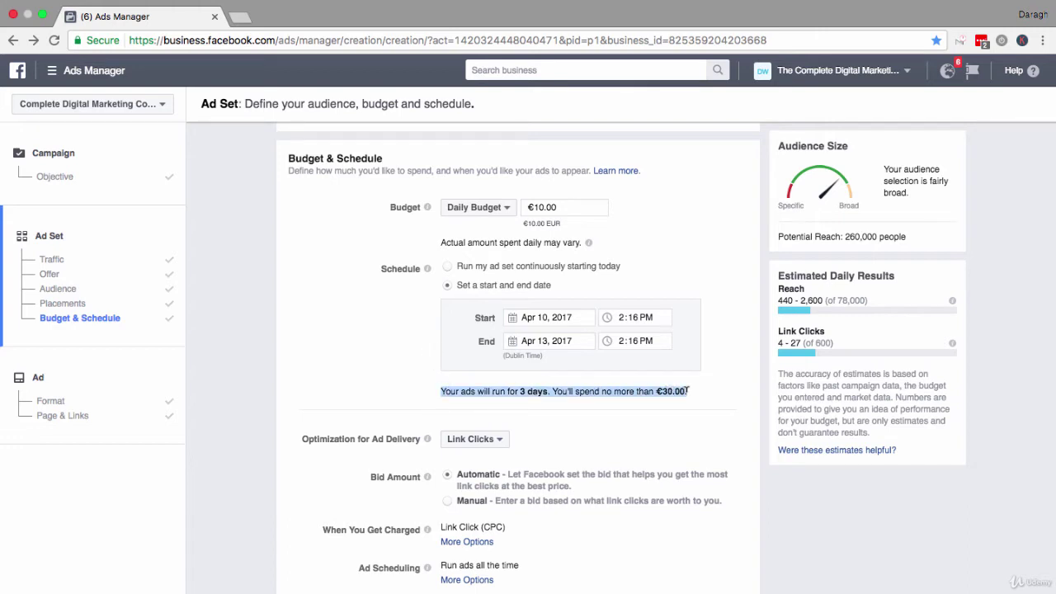
{"action": "left_click", "coordinate": [373, 344]}
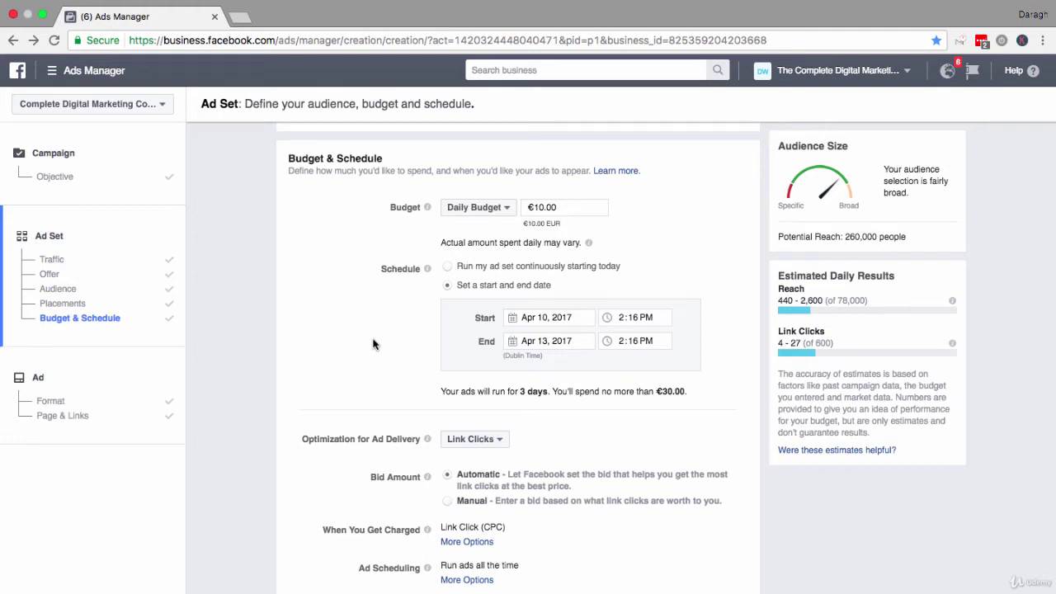
- Check the ad delivery optimization choices and the manual bid option, keeping Link Clicks and an automatic bid
{"action": "scroll", "coordinate": [373, 344], "scroll_direction": "down", "scroll_amount": 3}
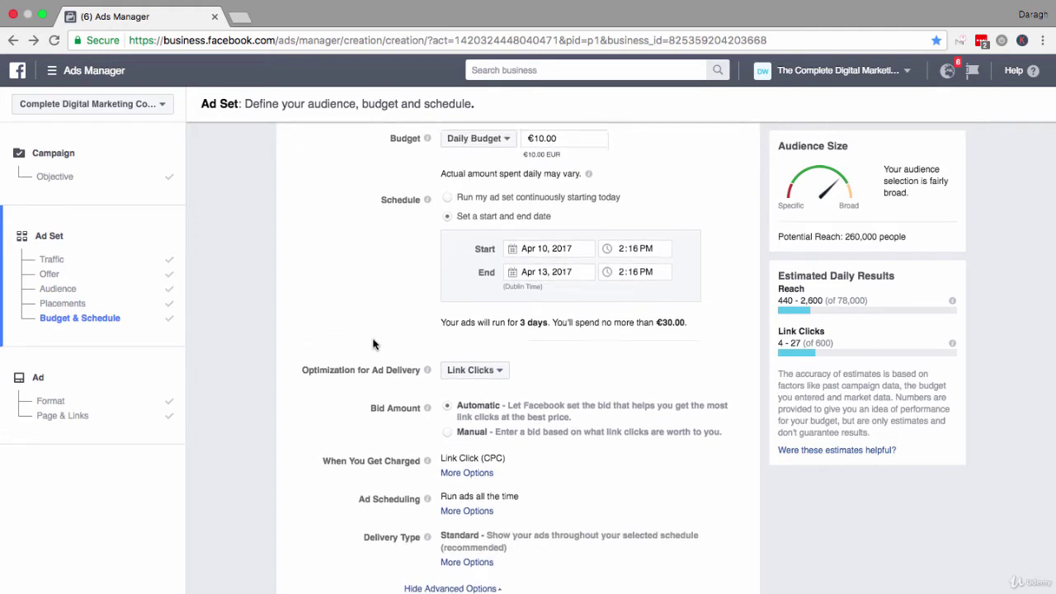
{"action": "scroll", "coordinate": [360, 306], "scroll_direction": "down", "scroll_amount": 2}
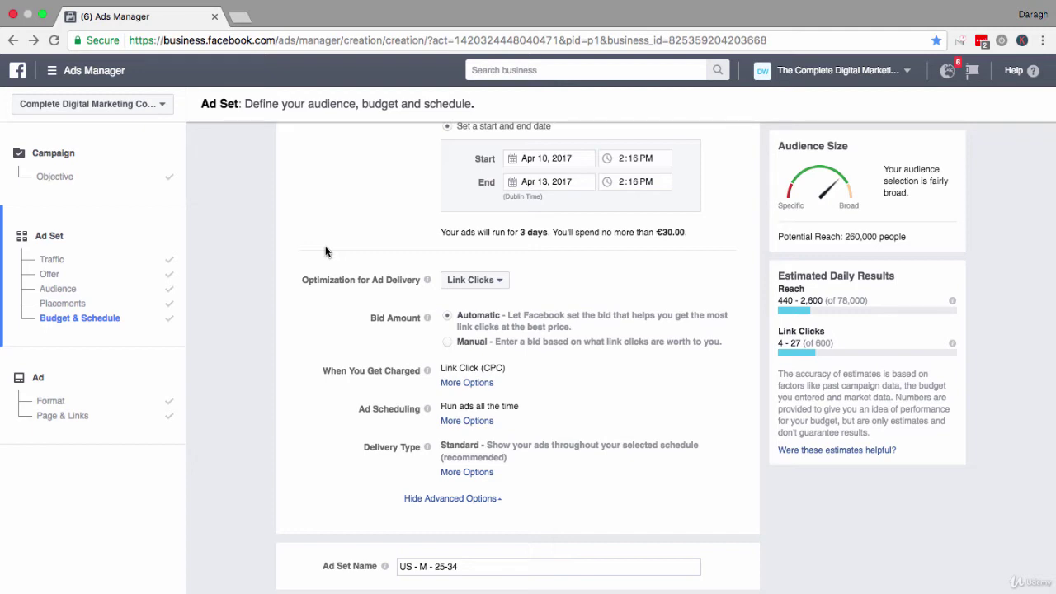
{"action": "left_click", "coordinate": [500, 281]}
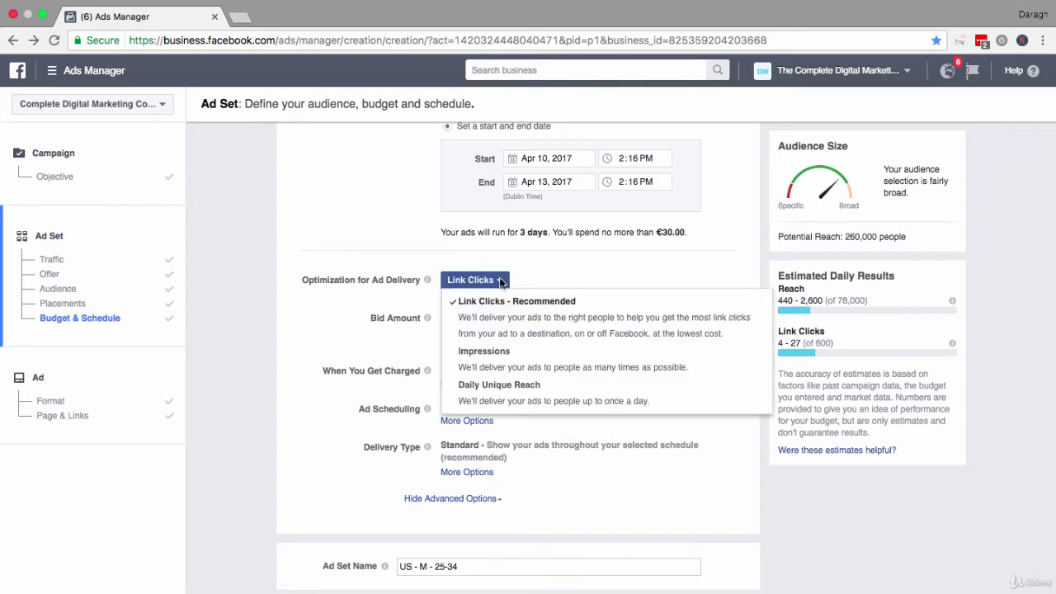
{"action": "left_click", "coordinate": [551, 279]}
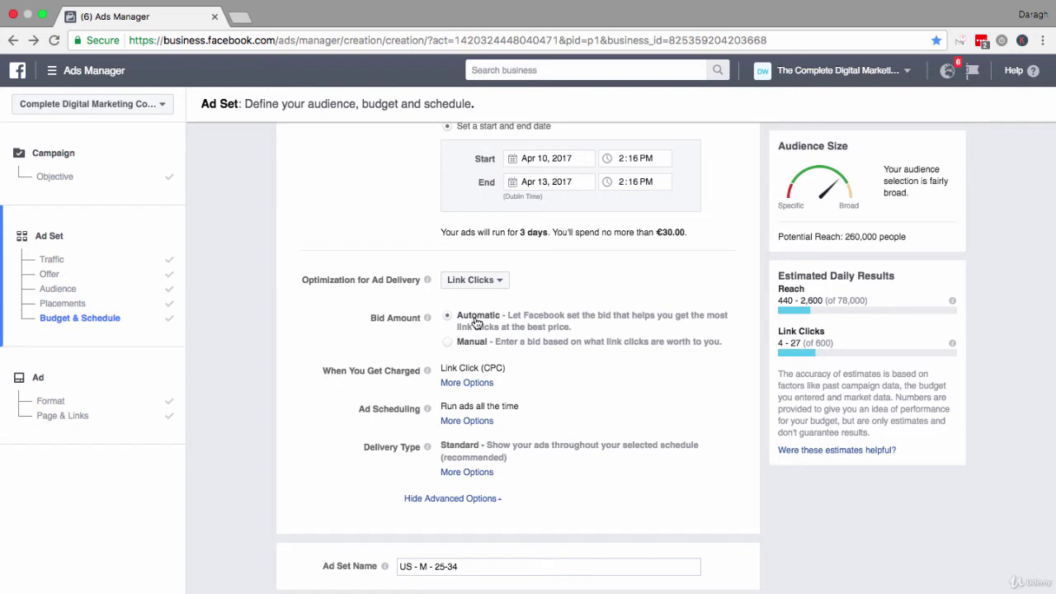
{"action": "left_click", "coordinate": [448, 344]}
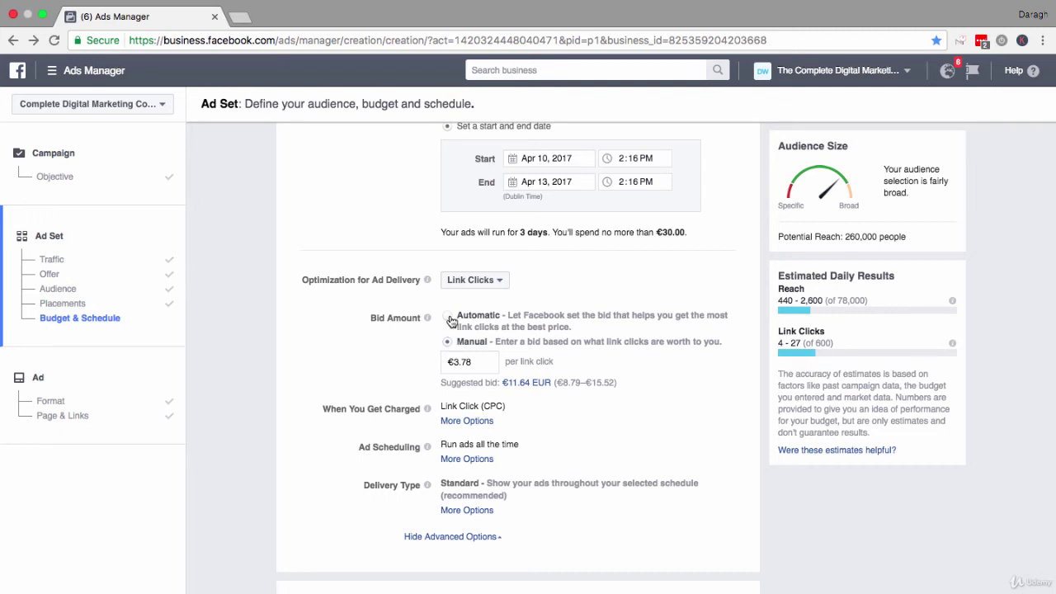
{"action": "left_click", "coordinate": [448, 317]}
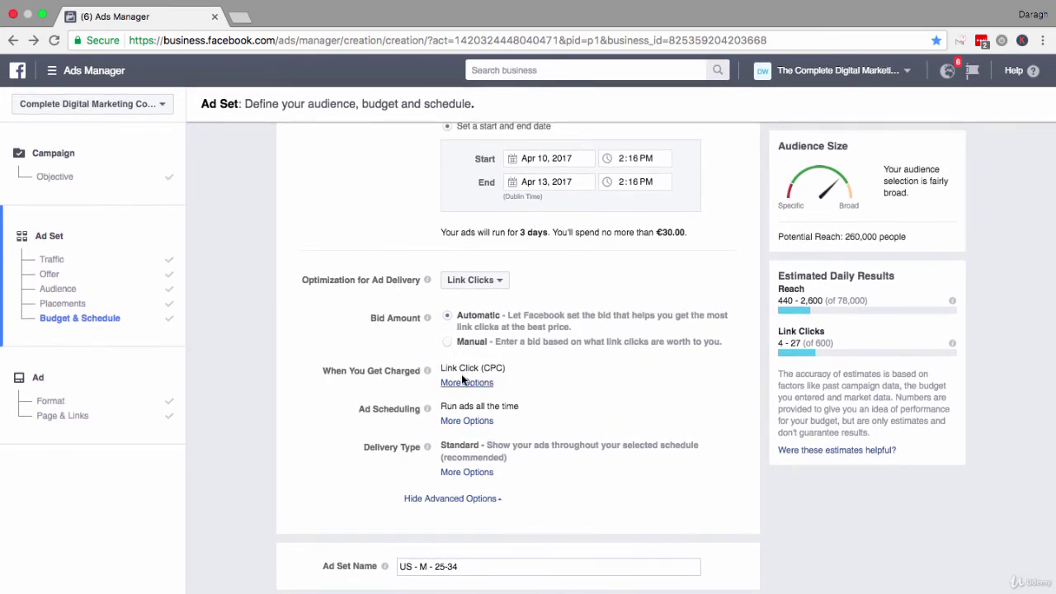
- Expand the options for when you get charged and for ad scheduling, and read the scheduling requirement
{"action": "left_click_drag", "start_coordinate": [440, 368], "coordinate": [505, 368]}
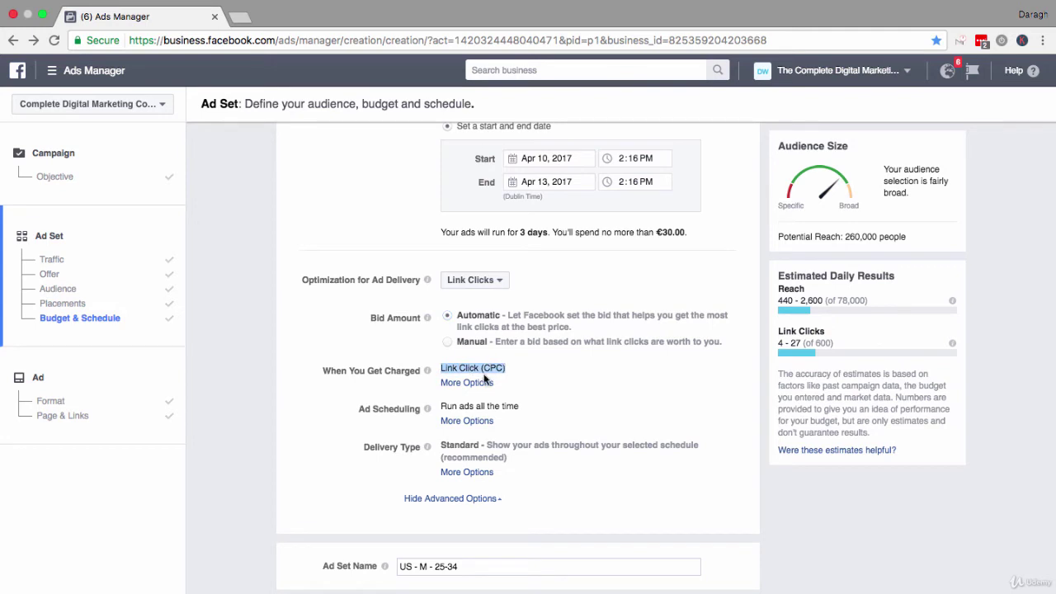
{"action": "left_click", "coordinate": [485, 382]}
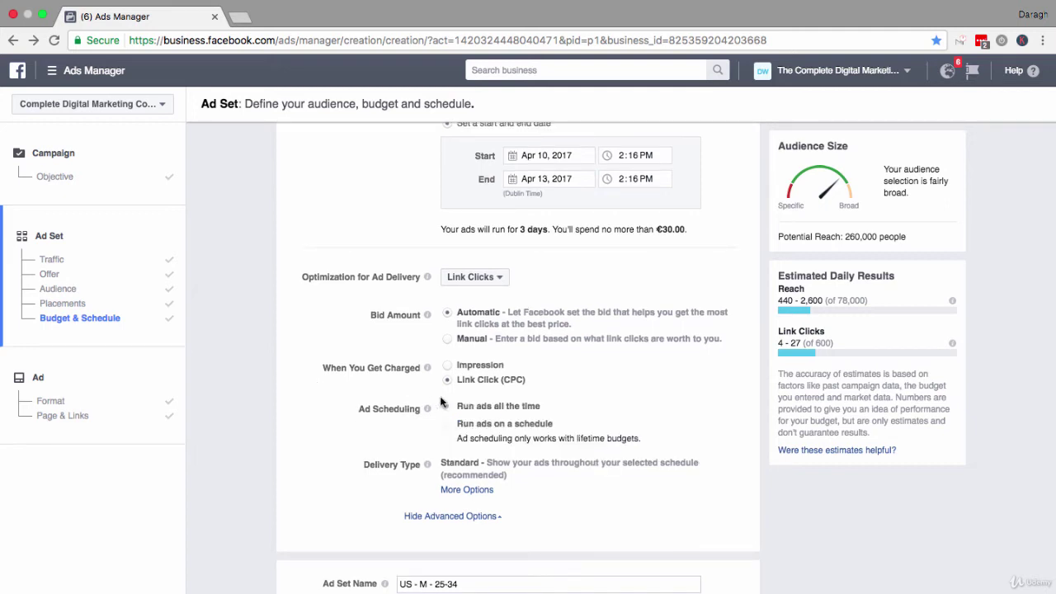
{"action": "mouse_move", "coordinate": [429, 414]}
{"action": "left_click_drag", "start_coordinate": [642, 439], "coordinate": [577, 438]}
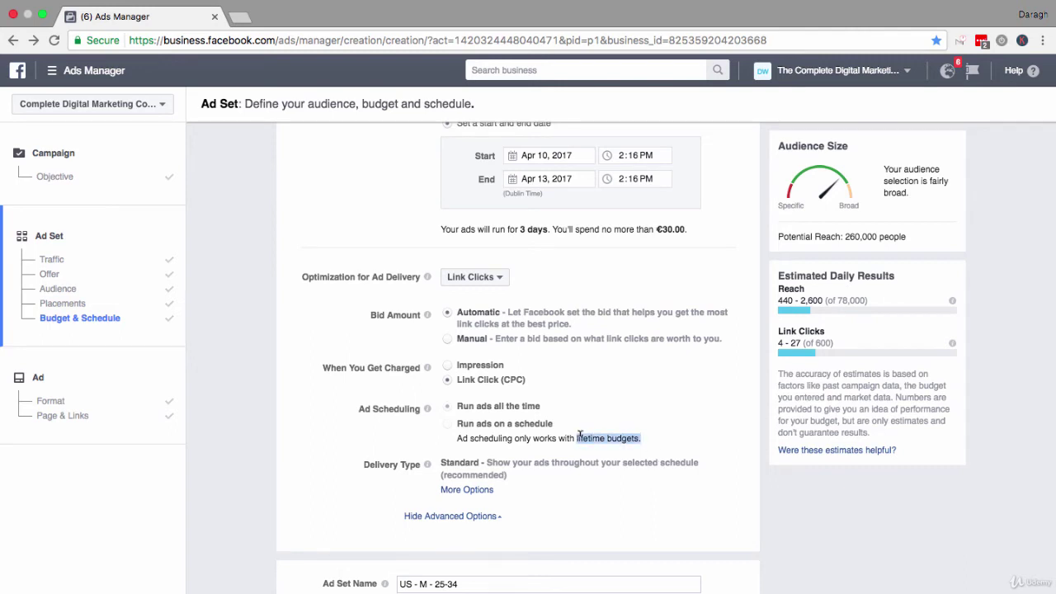
- Look at the budget types available for the ad set, keeping Daily Budget
{"action": "scroll", "coordinate": [579, 435], "scroll_direction": "up", "scroll_amount": 3}
{"action": "scroll", "coordinate": [581, 442], "scroll_direction": "up", "scroll_amount": 1}
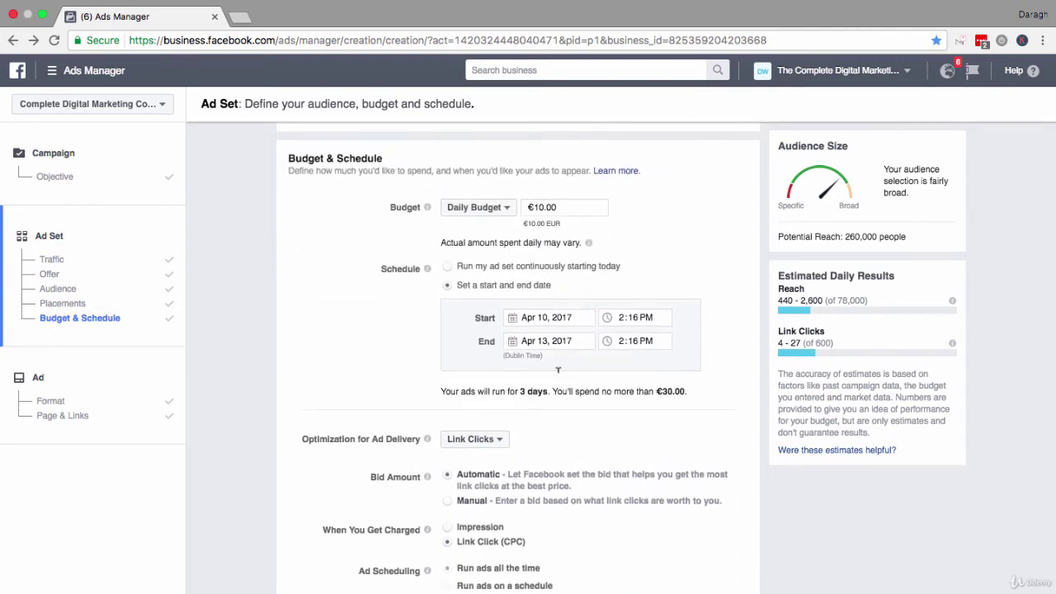
{"action": "left_click", "coordinate": [513, 212]}
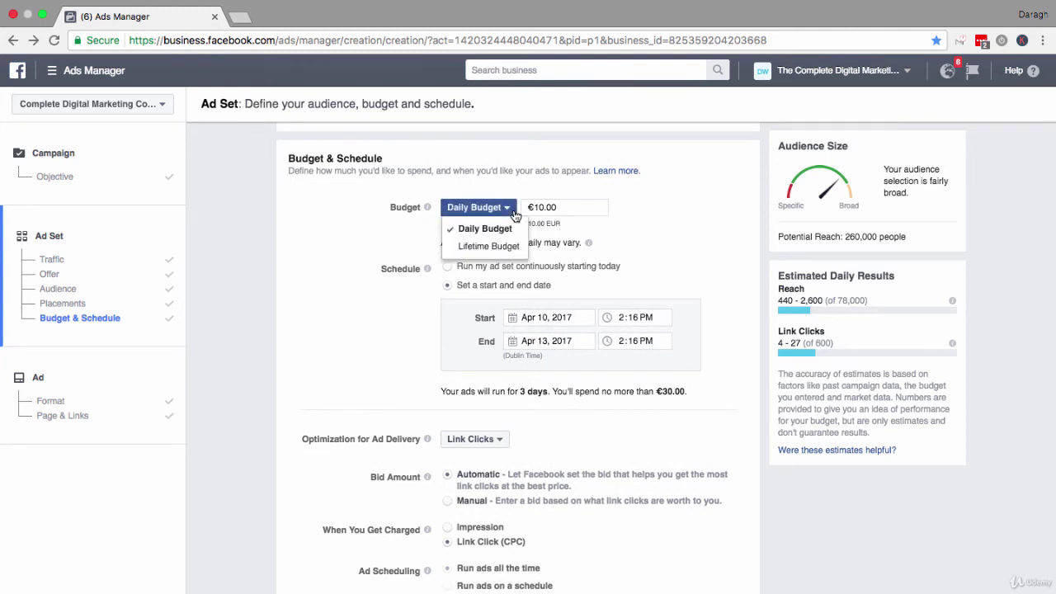
{"action": "left_click", "coordinate": [513, 212]}
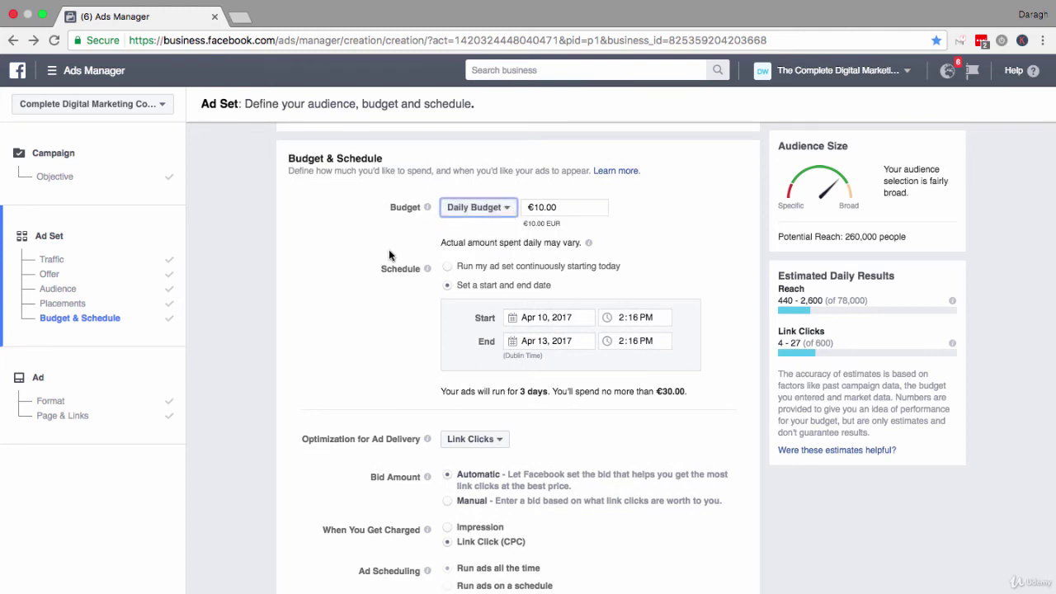
- Expand the delivery type options in the ad set's advanced settings to review the alternatives
{"action": "scroll", "coordinate": [389, 250], "scroll_direction": "down", "scroll_amount": 1}
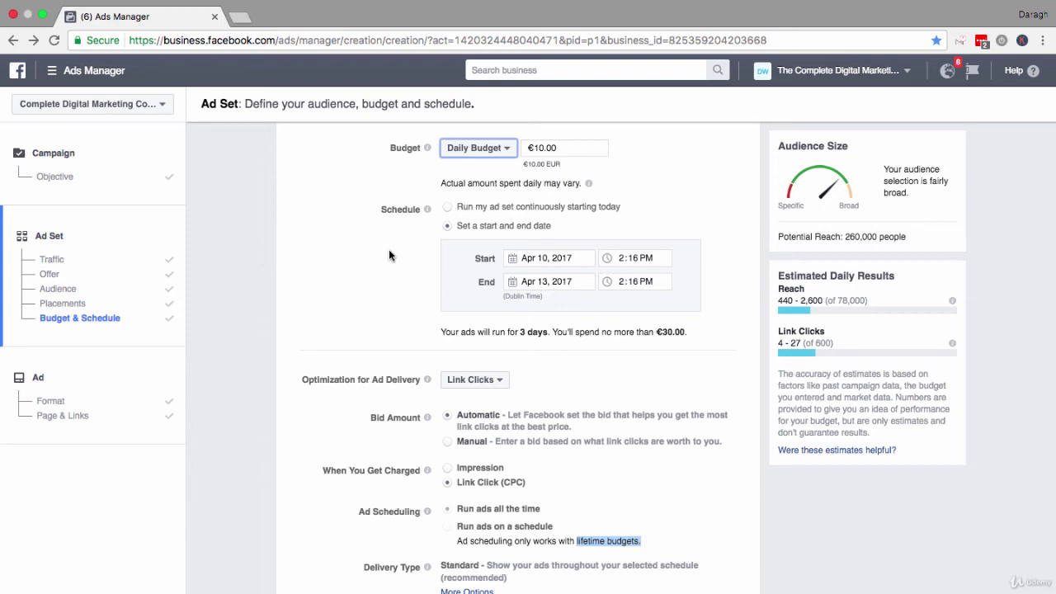
{"action": "scroll", "coordinate": [320, 496], "scroll_direction": "down", "scroll_amount": 1}
{"action": "scroll", "coordinate": [320, 497], "scroll_direction": "down", "scroll_amount": 1}
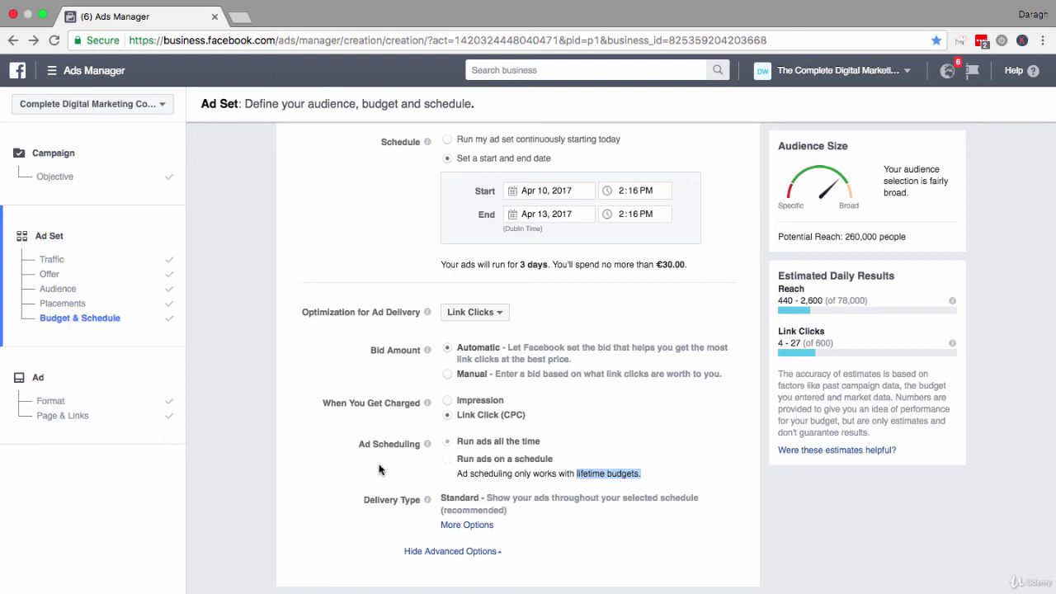
{"action": "scroll", "coordinate": [401, 468], "scroll_direction": "down", "scroll_amount": 1}
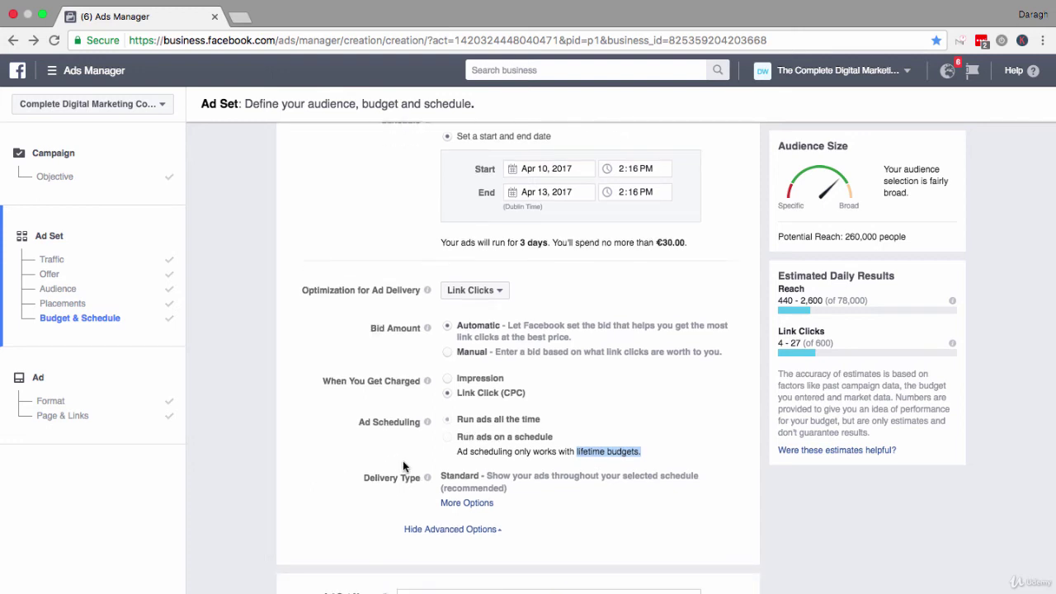
{"action": "mouse_move", "coordinate": [428, 481]}
{"action": "scroll", "coordinate": [371, 495], "scroll_direction": "down", "scroll_amount": 1}
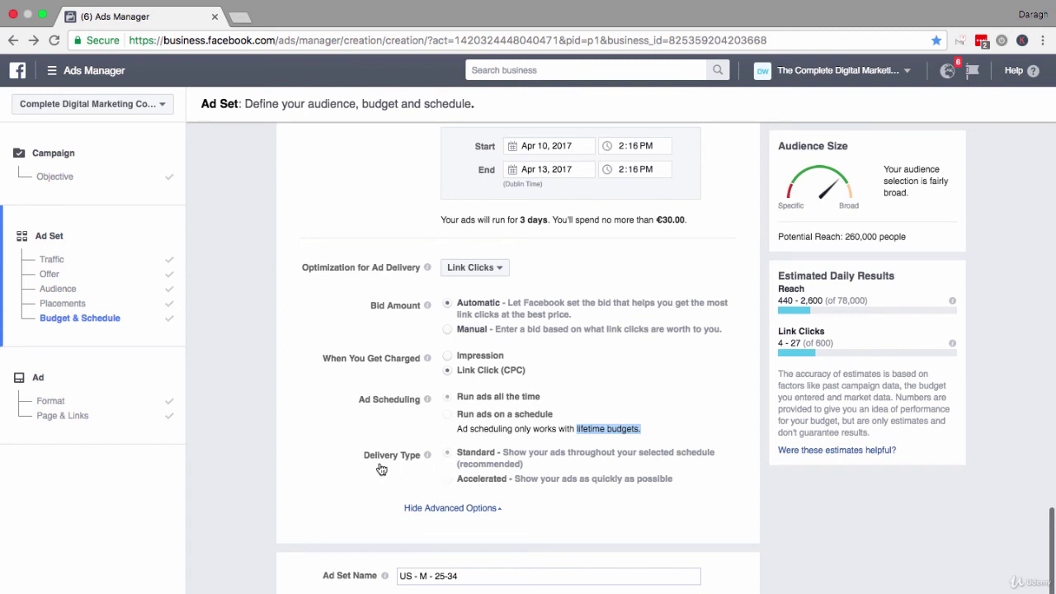
- Hide the advanced budget options and go to the Format section of the ad
{"action": "left_click", "coordinate": [459, 507]}
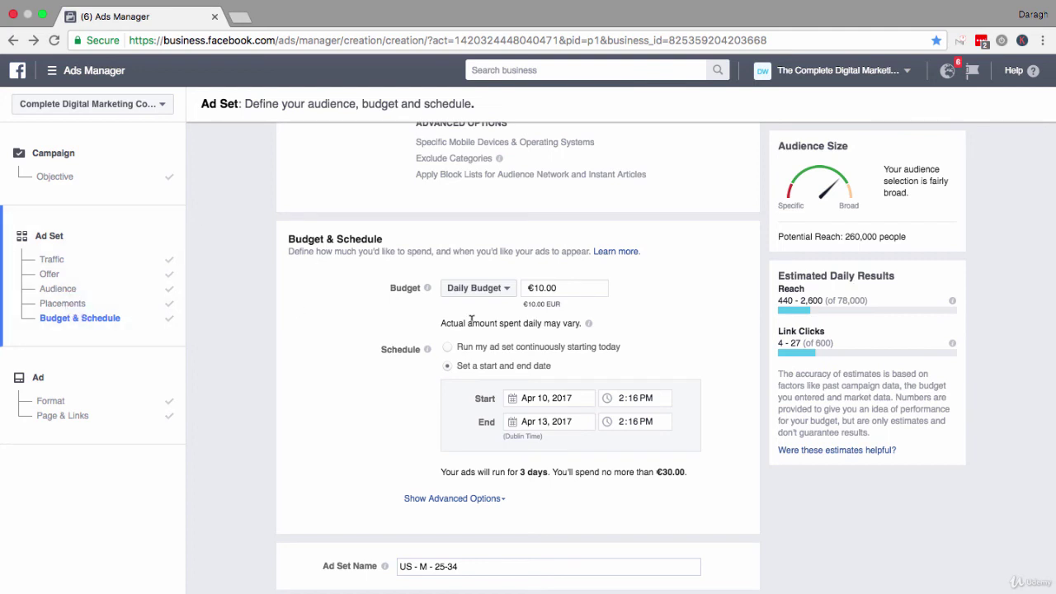
{"action": "mouse_move", "coordinate": [812, 413]}
{"action": "left_click", "coordinate": [54, 400]}
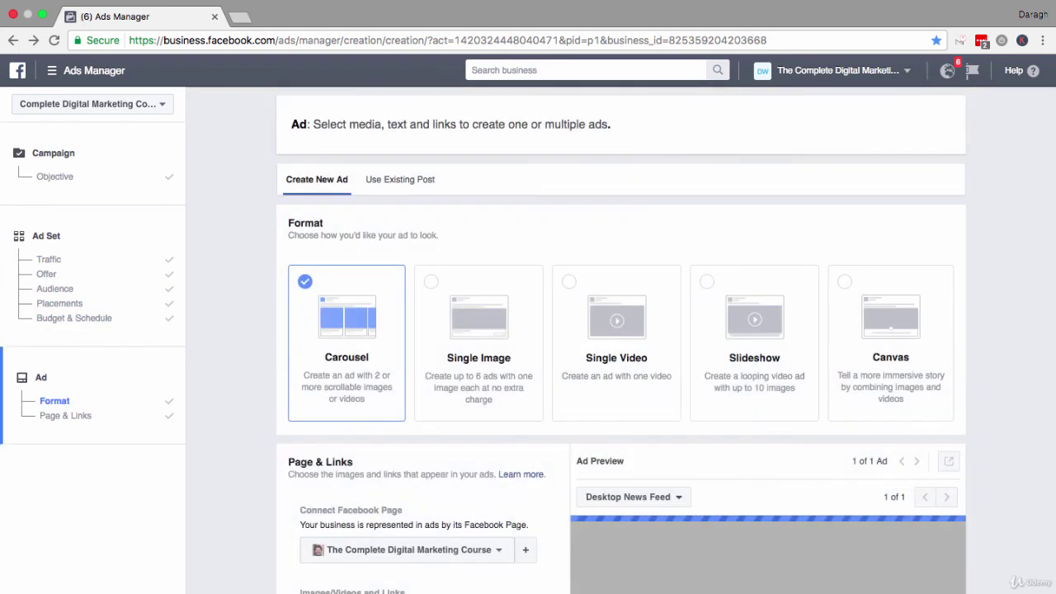